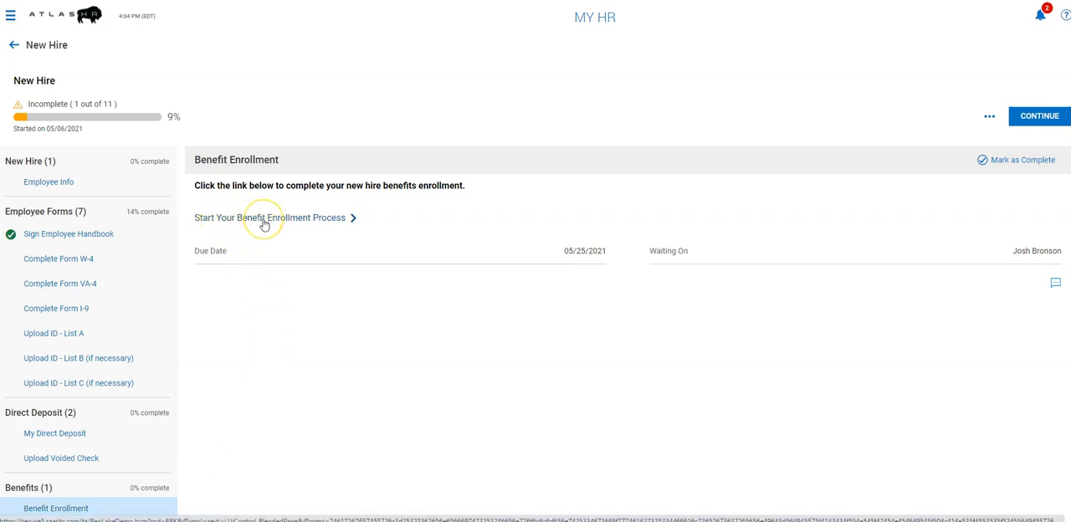
# Start the benefit enrollment process, continue the New Employee Enrollment and open its Medical section.
pyautogui.click(264, 219)
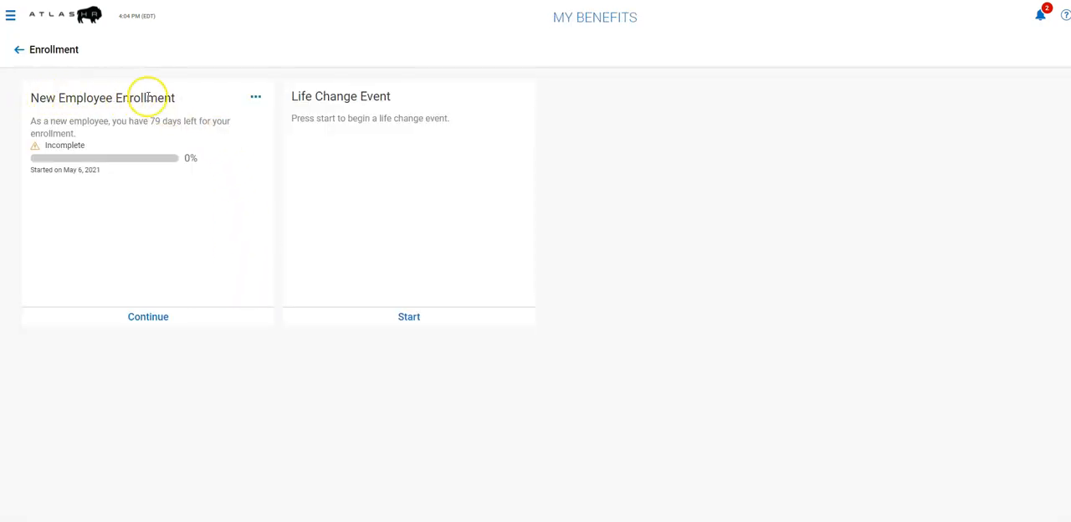
pyautogui.click(148, 318)
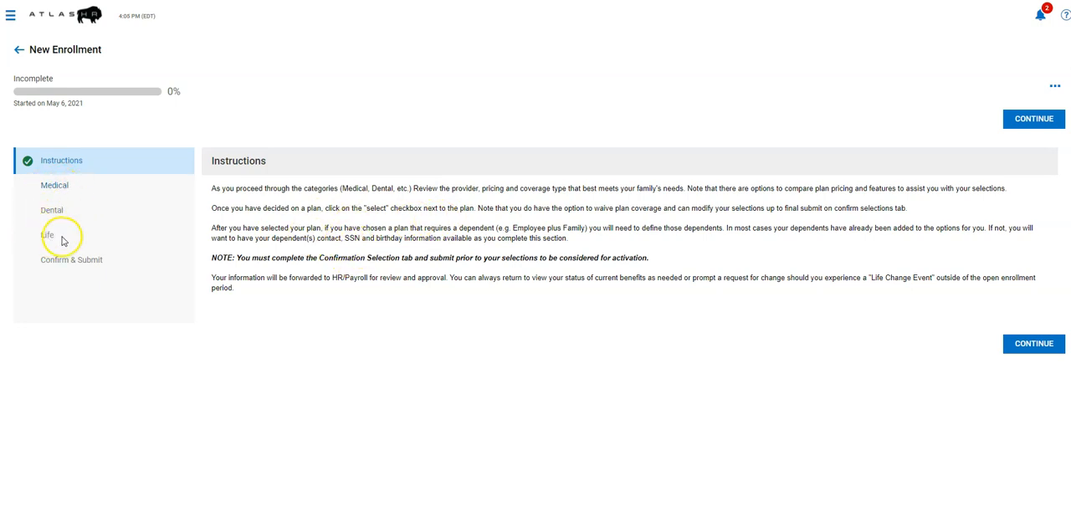
pyautogui.click(58, 191)
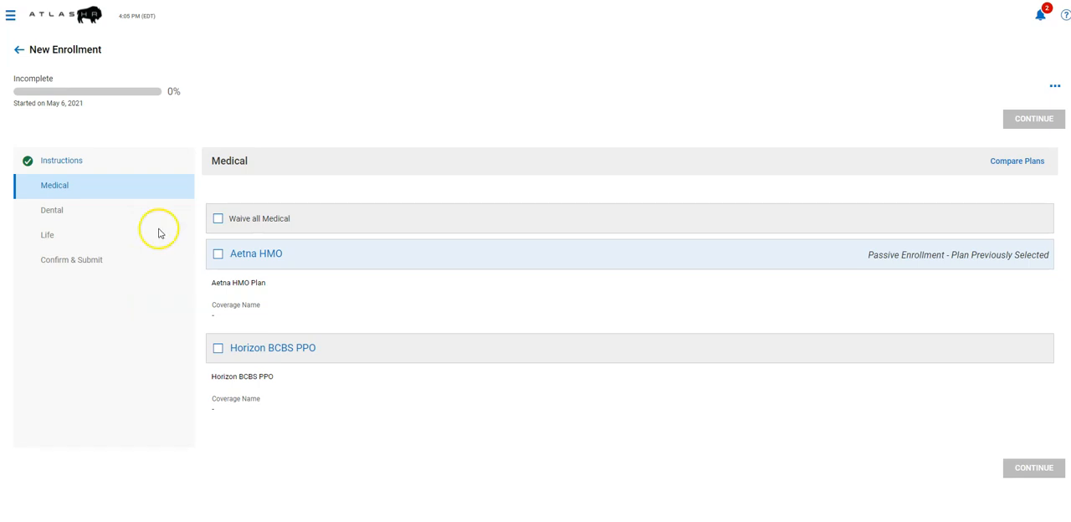
pyautogui.click(218, 219)
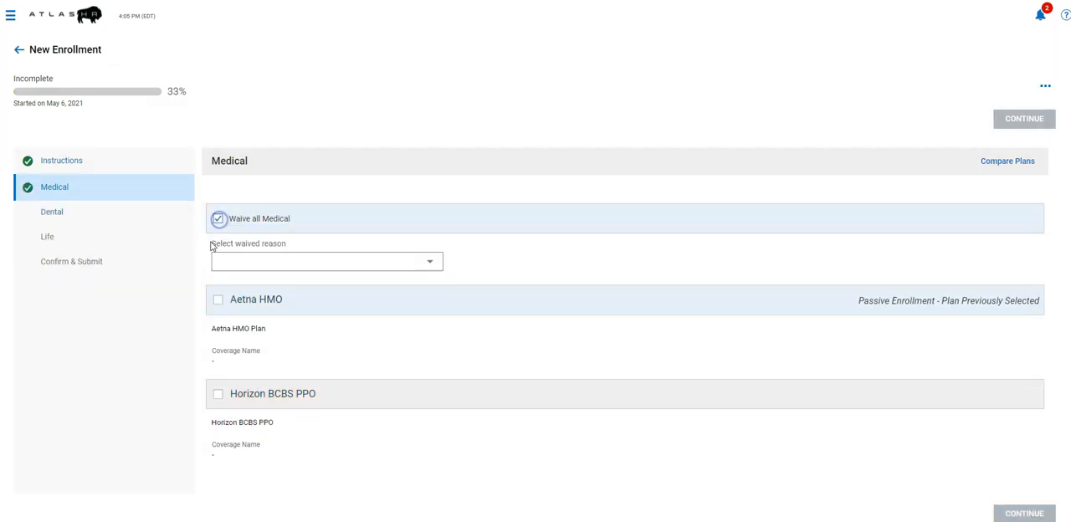
pyautogui.click(282, 263)
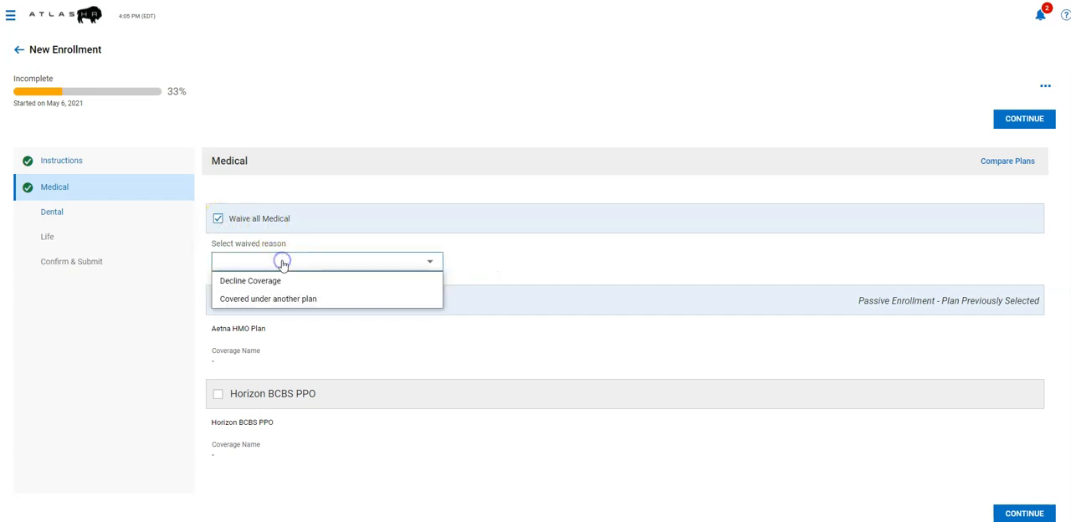
pyautogui.click(238, 281)
pyautogui.click(273, 259)
pyautogui.click(218, 219)
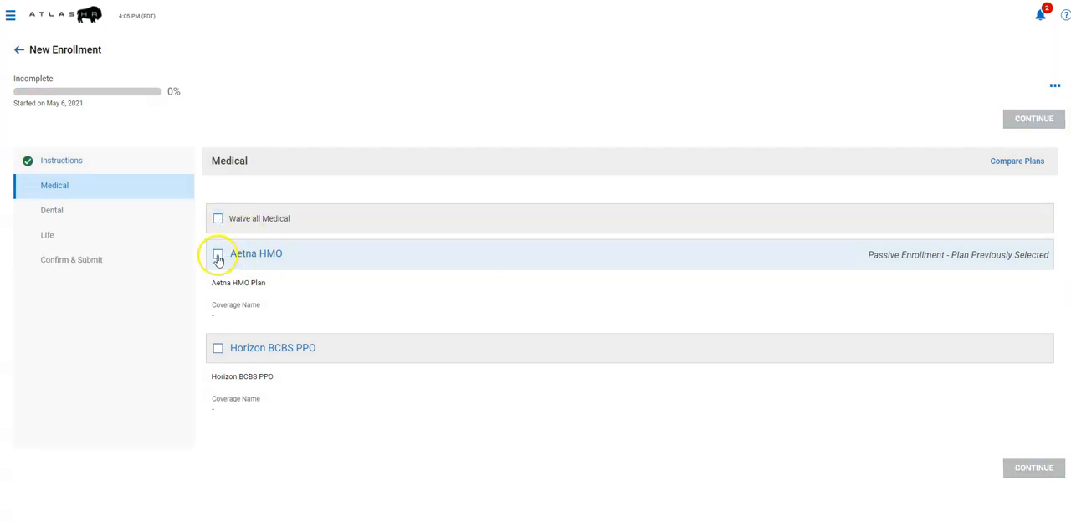
# Select the Aetna HMO medical plan with Employee Only coverage and save the selection.
pyautogui.click(218, 255)
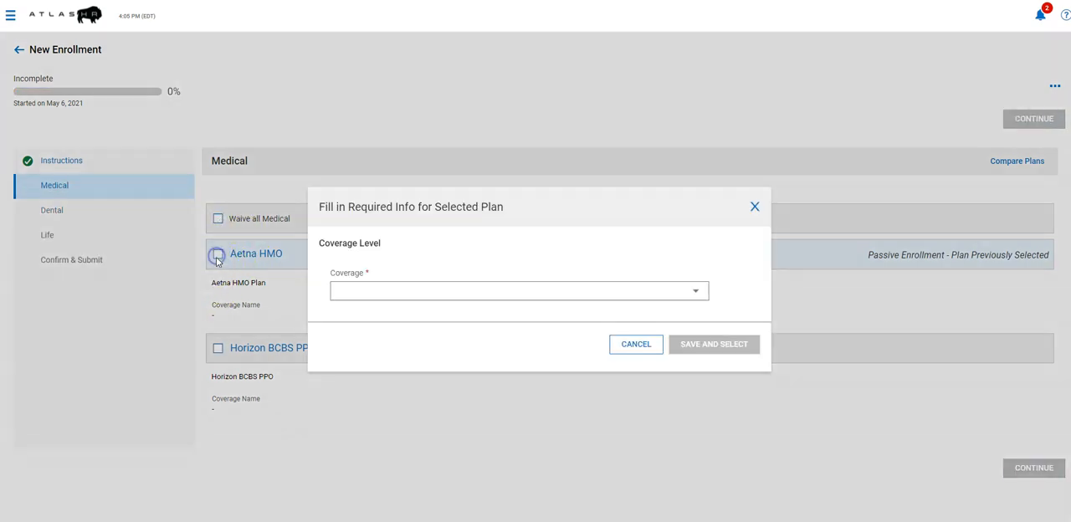
pyautogui.click(379, 293)
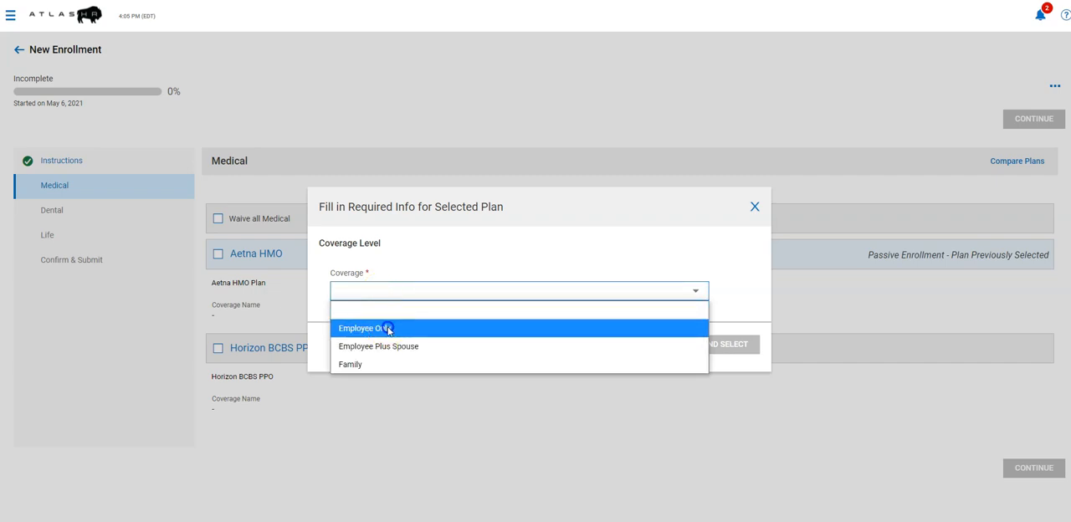
pyautogui.click(378, 328)
pyautogui.click(673, 345)
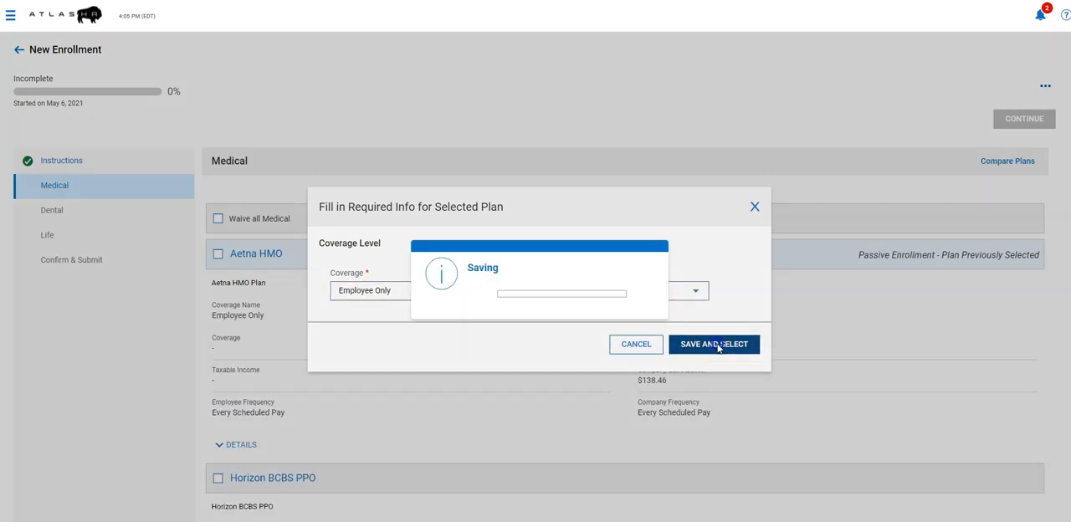
pyautogui.scroll(-1, 480, 325)
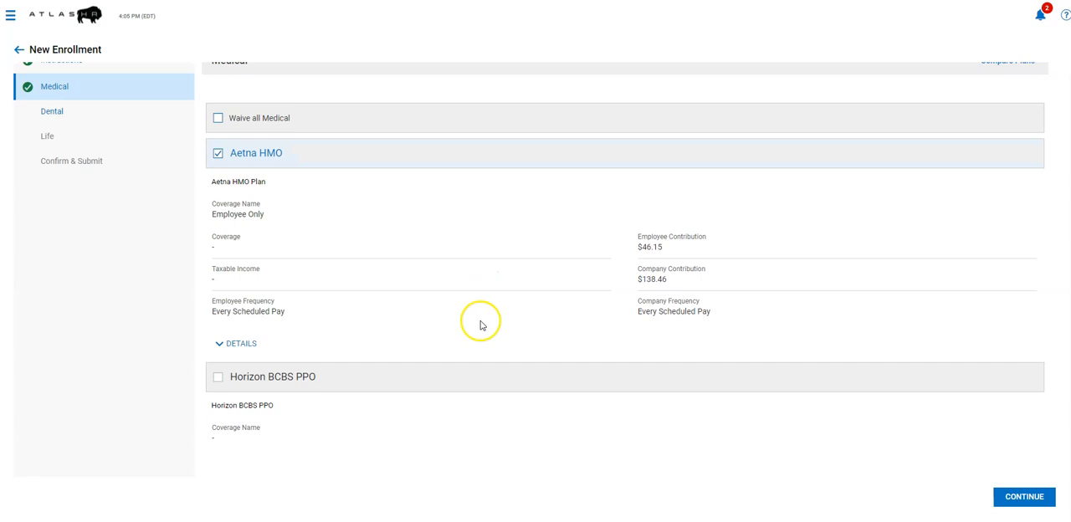
# Compare the Employee Only levels of Aetna HMO and Horizon BCBS PPO by Employee Contribution, Primary Office Visit and Emergency Room Visit.
pyautogui.scroll(1, 483, 325)
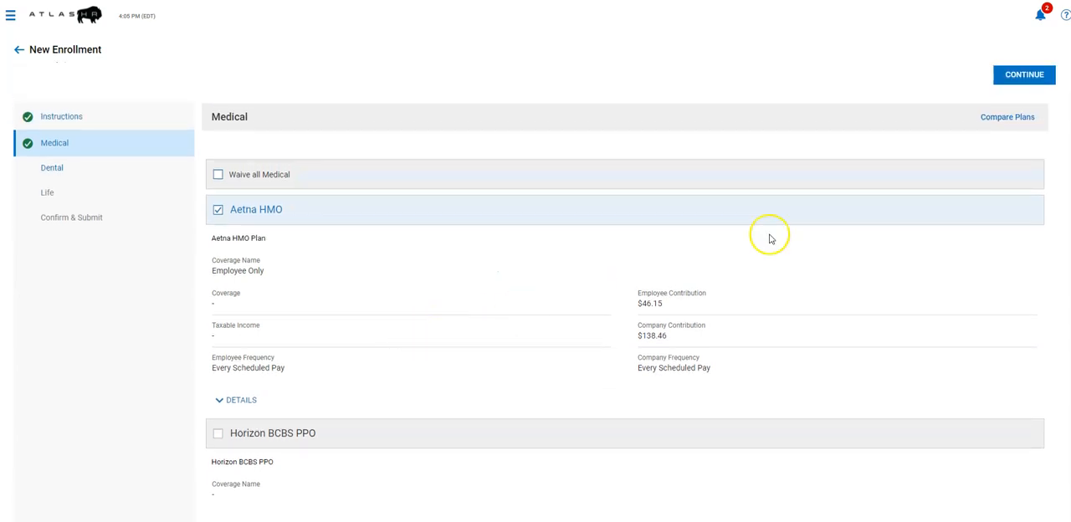
pyautogui.click(1003, 119)
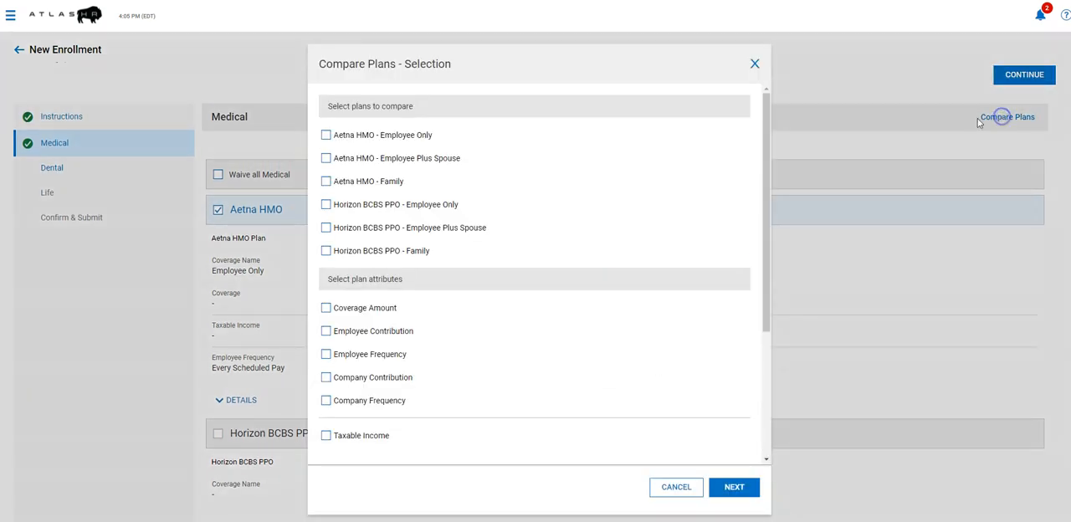
pyautogui.click(326, 136)
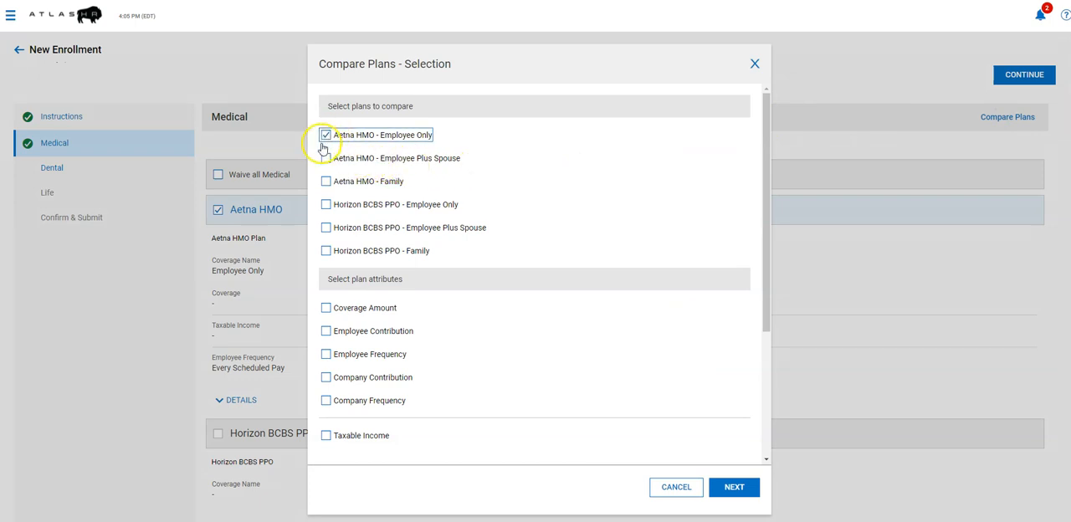
pyautogui.click(327, 206)
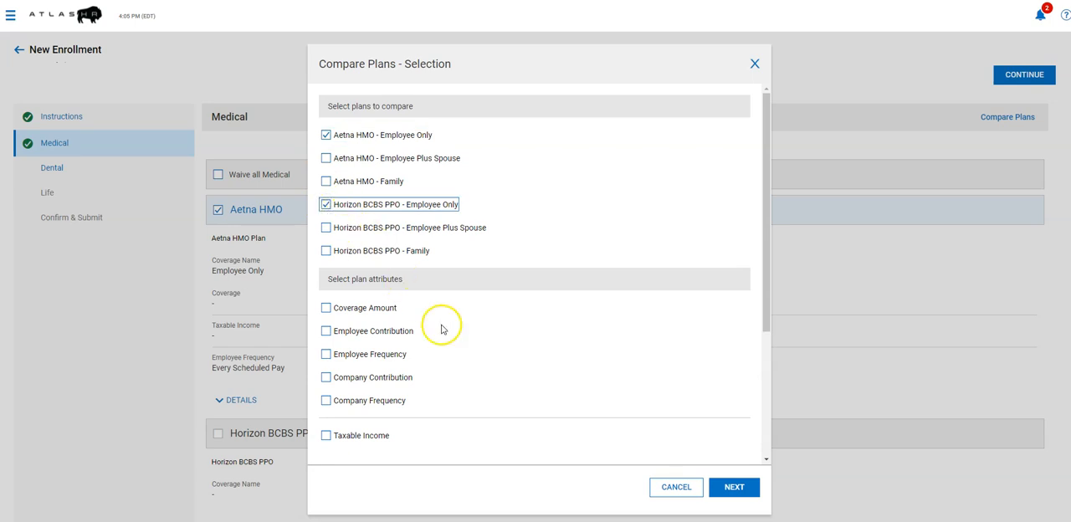
pyautogui.click(327, 331)
pyautogui.scroll(-3, 443, 290)
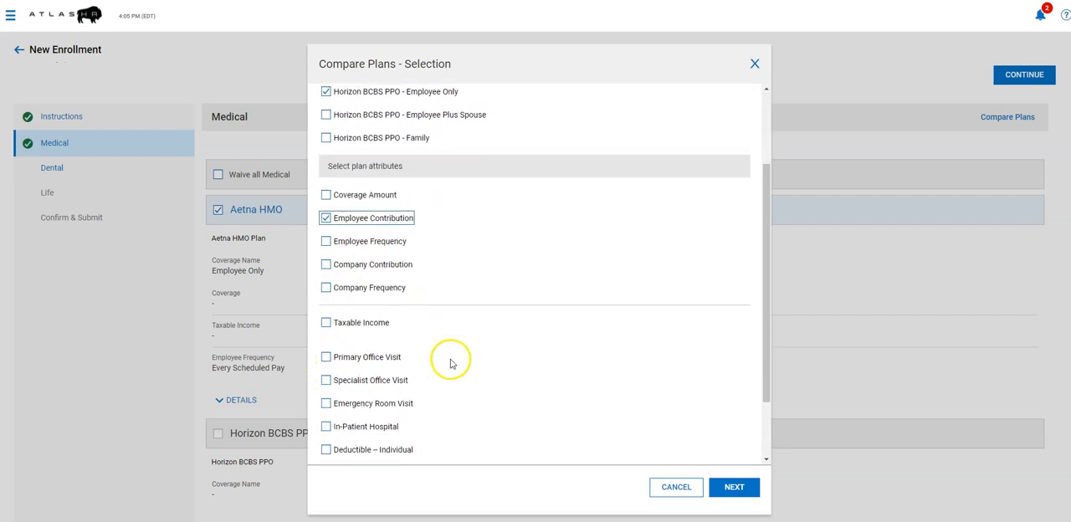
pyautogui.click(326, 357)
pyautogui.click(325, 404)
pyautogui.click(734, 488)
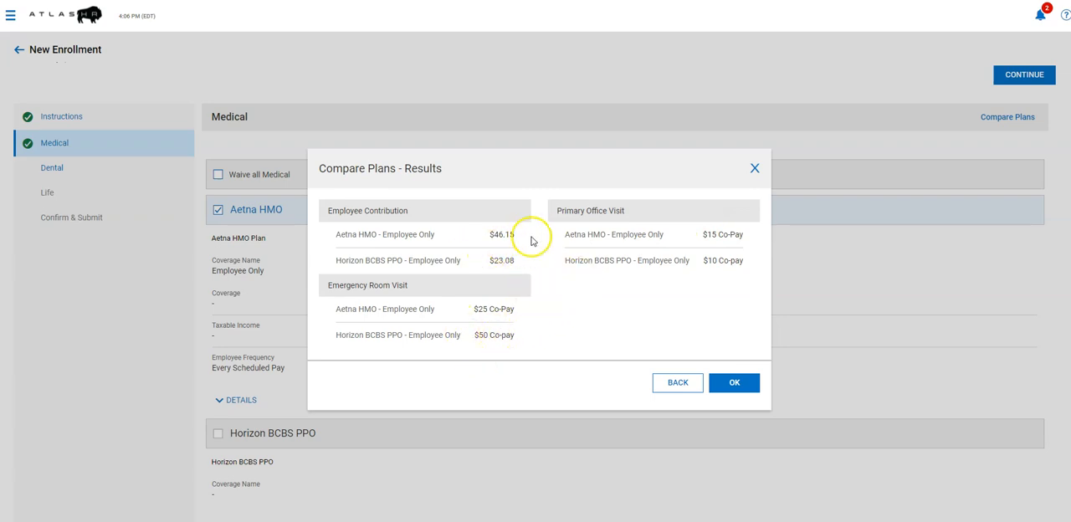
pyautogui.click(733, 383)
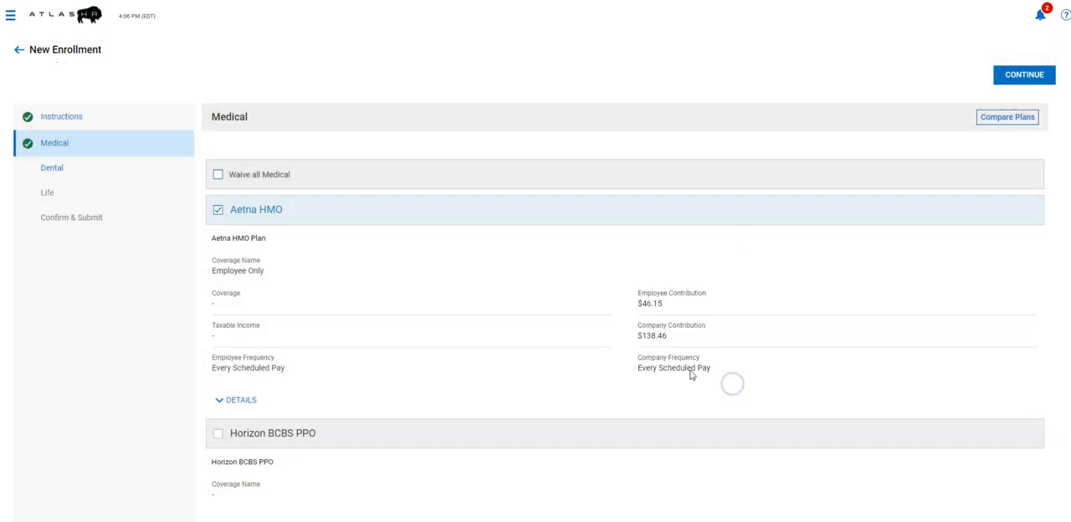
# Continue to the Dental section and select the Delta Dental plan with Employee Only coverage.
pyautogui.scroll(-1, 488, 304)
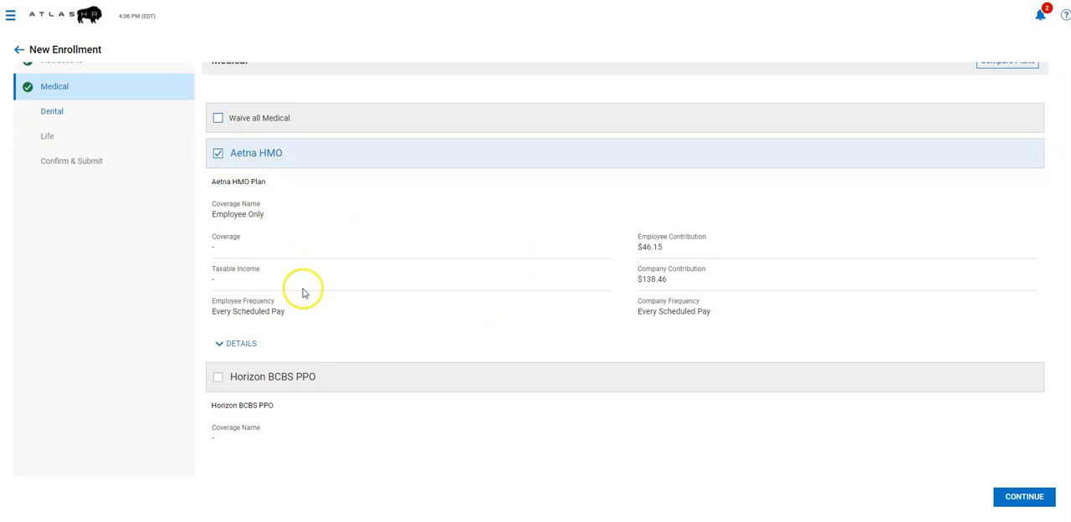
pyautogui.click(1023, 496)
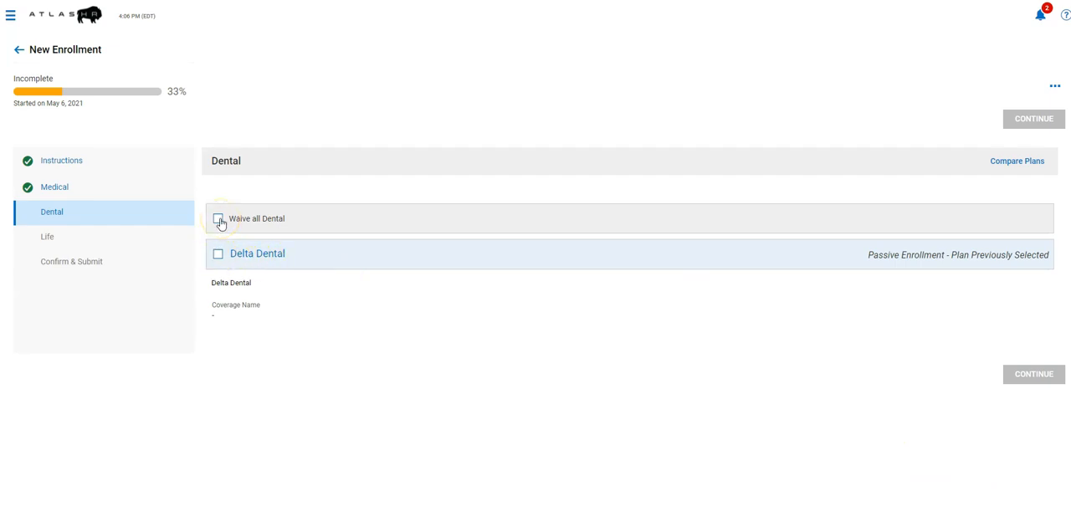
pyautogui.click(219, 257)
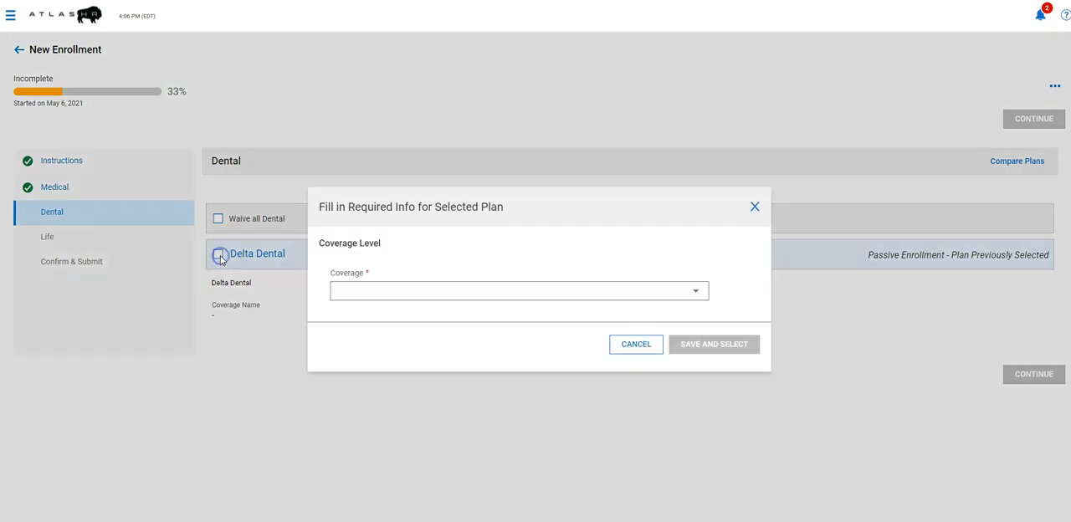
pyautogui.click(404, 288)
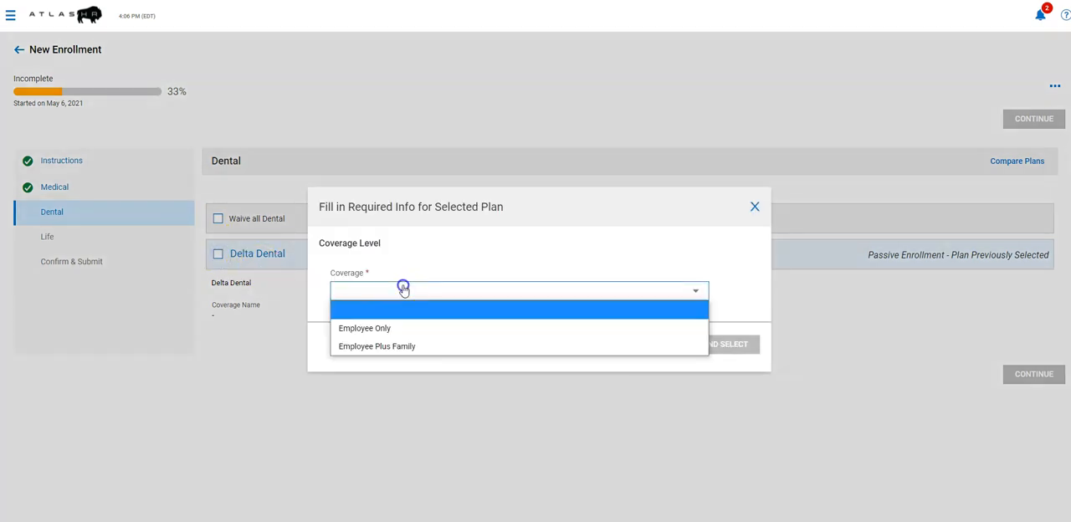
pyautogui.click(390, 328)
pyautogui.click(675, 348)
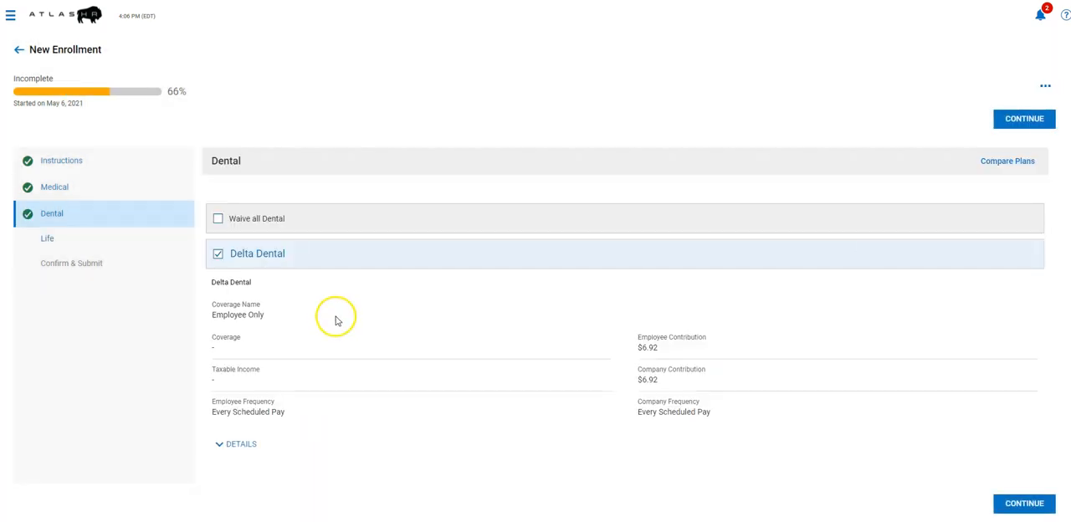
# Review the provider and plan details of the selected Delta Dental and Aetna HMO plans.
pyautogui.click(237, 441)
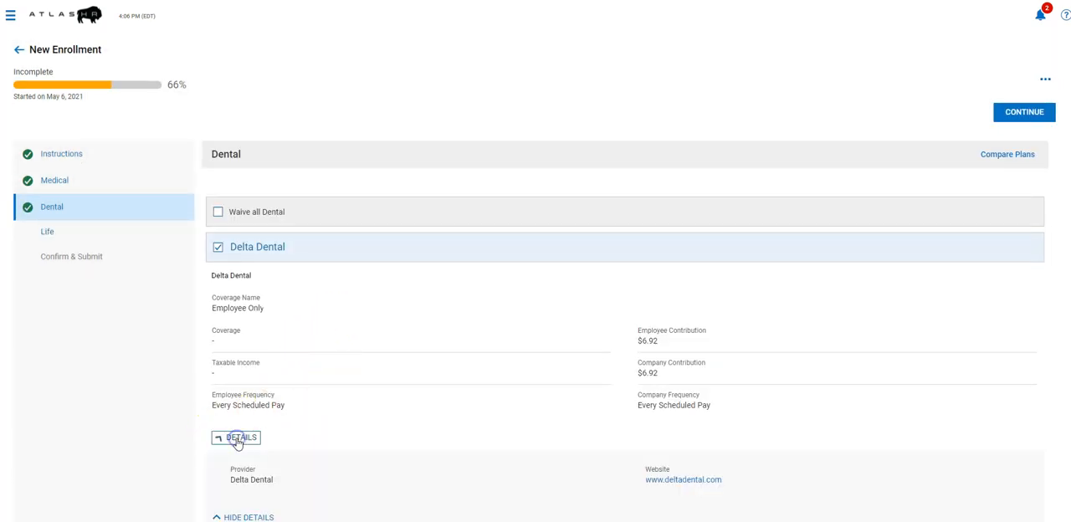
pyautogui.scroll(-1, 393, 342)
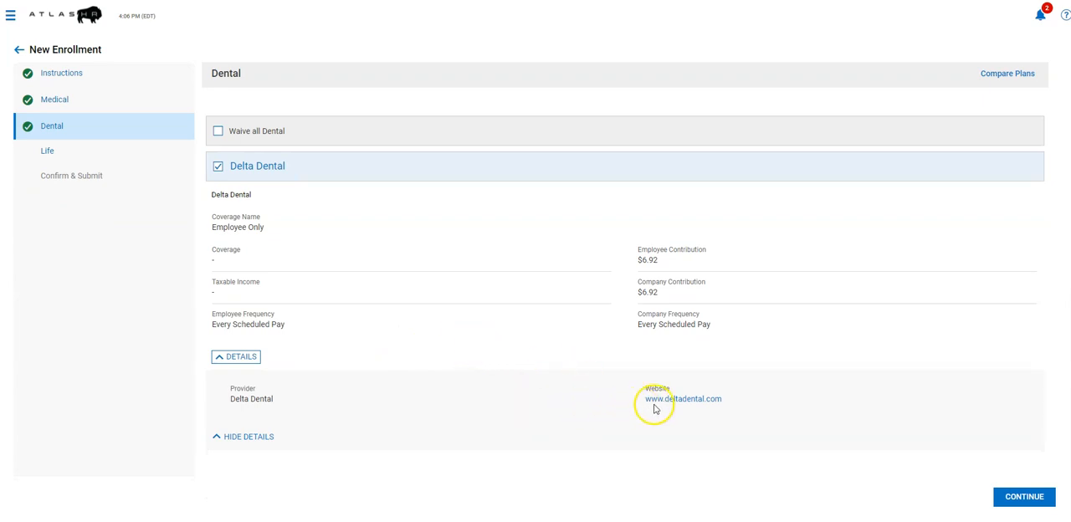
pyautogui.click(65, 101)
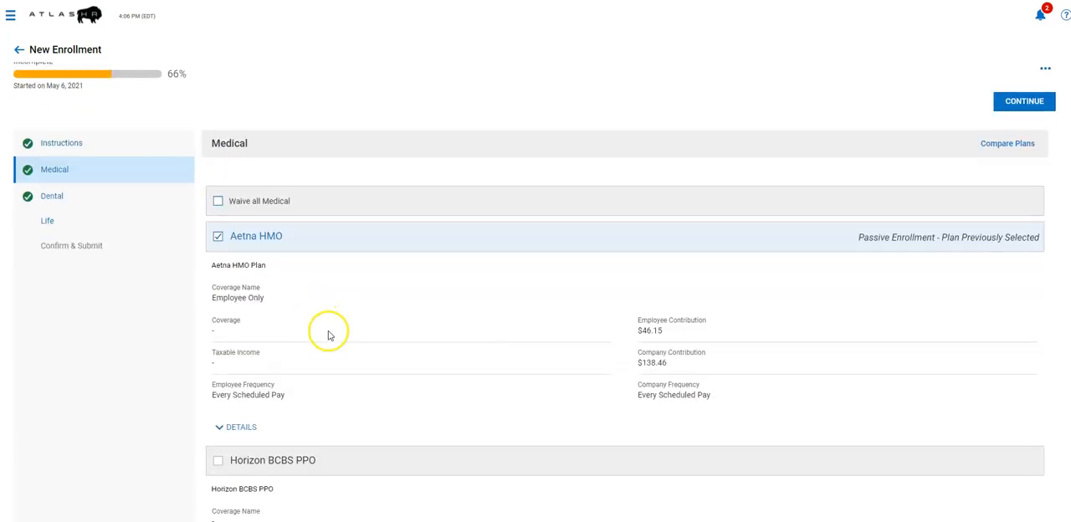
pyautogui.scroll(-1, 328, 327)
pyautogui.click(242, 344)
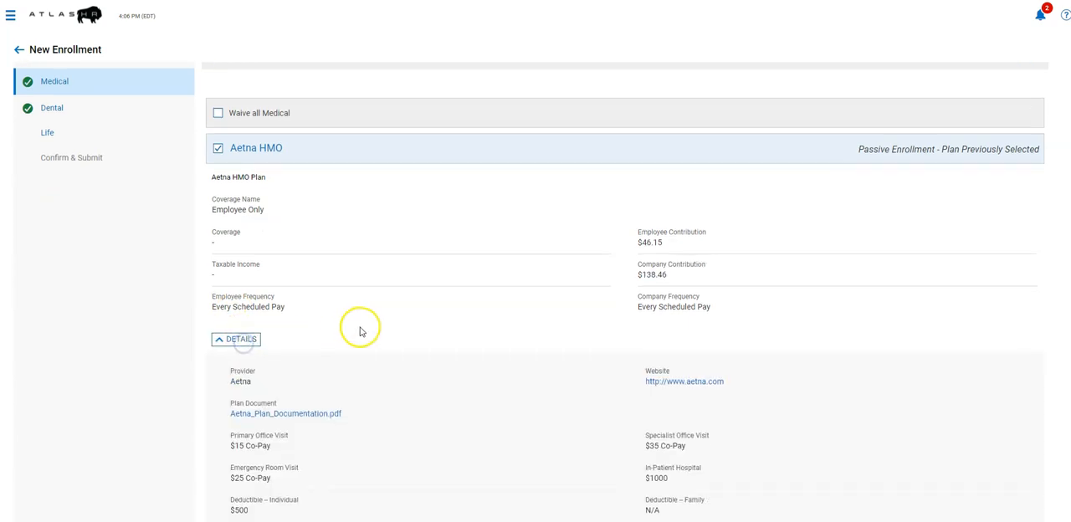
pyautogui.scroll(-2, 359, 329)
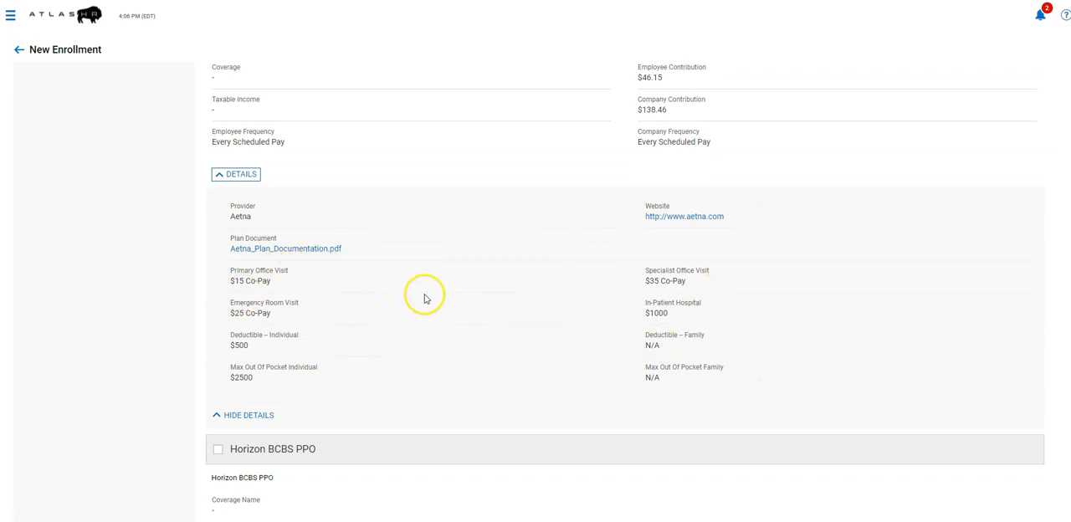
pyautogui.scroll(2, 421, 292)
pyautogui.click(241, 287)
# Open the Life section and choose the Voluntary Life plan with Unit Based Life coverage.
pyautogui.click(48, 137)
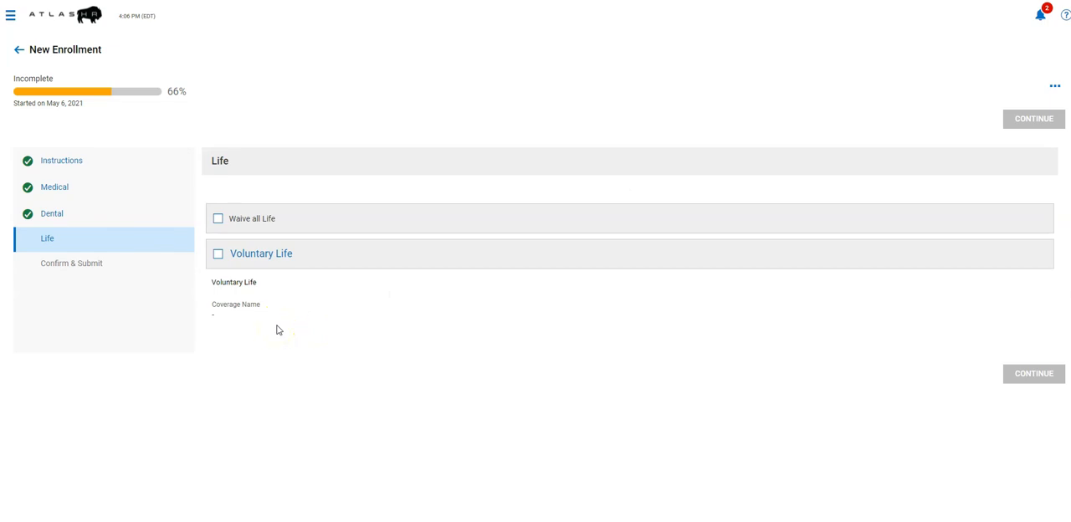
pyautogui.click(218, 255)
pyautogui.click(411, 292)
pyautogui.click(398, 328)
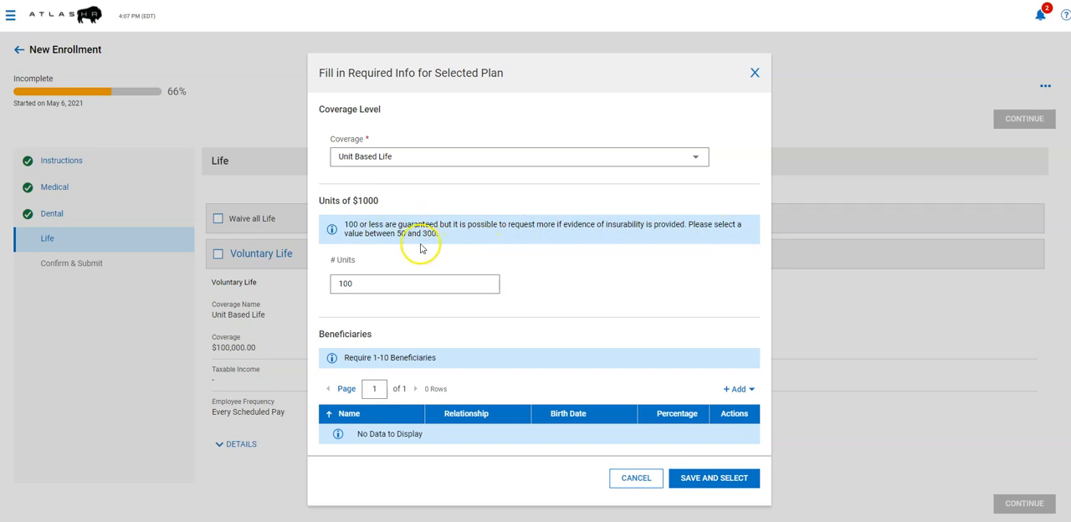
pyautogui.click(383, 201)
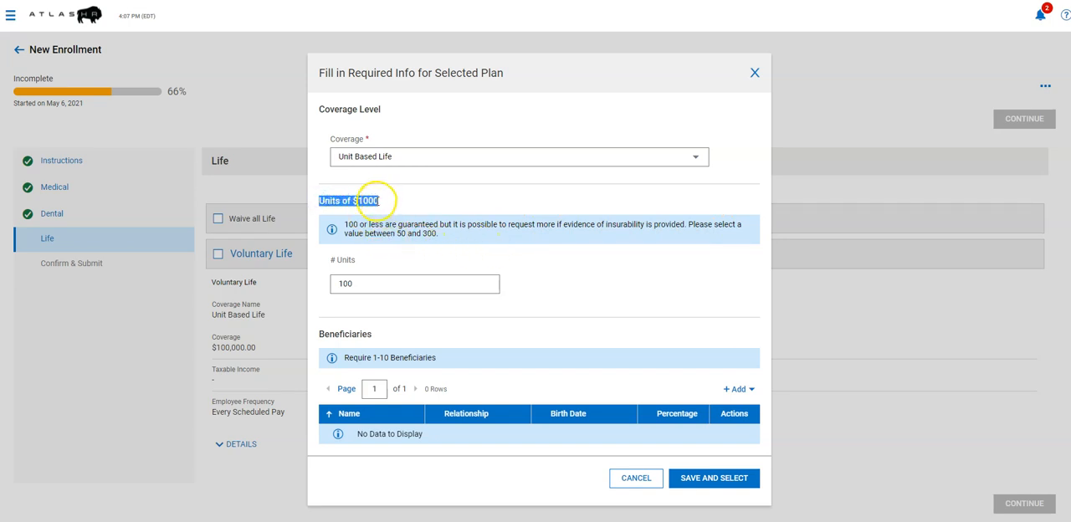
pyautogui.click(364, 280)
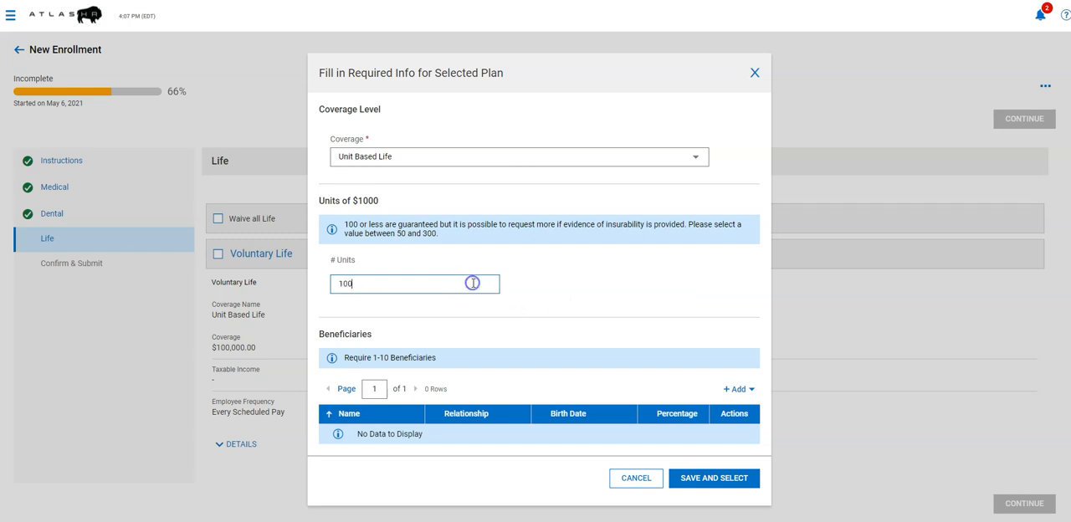
pyautogui.moveTo(320, 201); pyautogui.dragTo(390, 202)
pyautogui.click(390, 201)
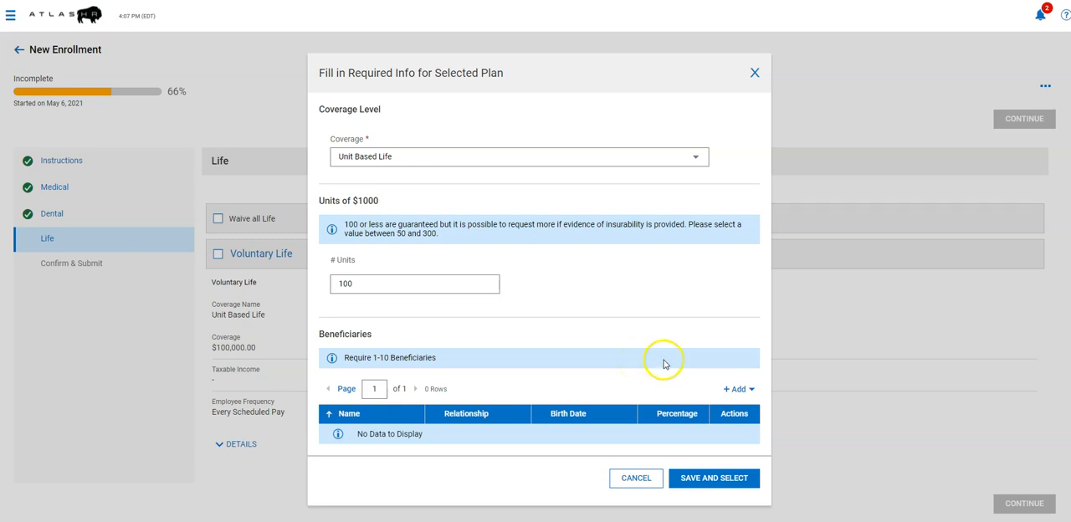
# Add the existing spouse contact with a recorded birthday as 100 percent beneficiary, and save and select the Voluntary Life plan.
pyautogui.click(750, 389)
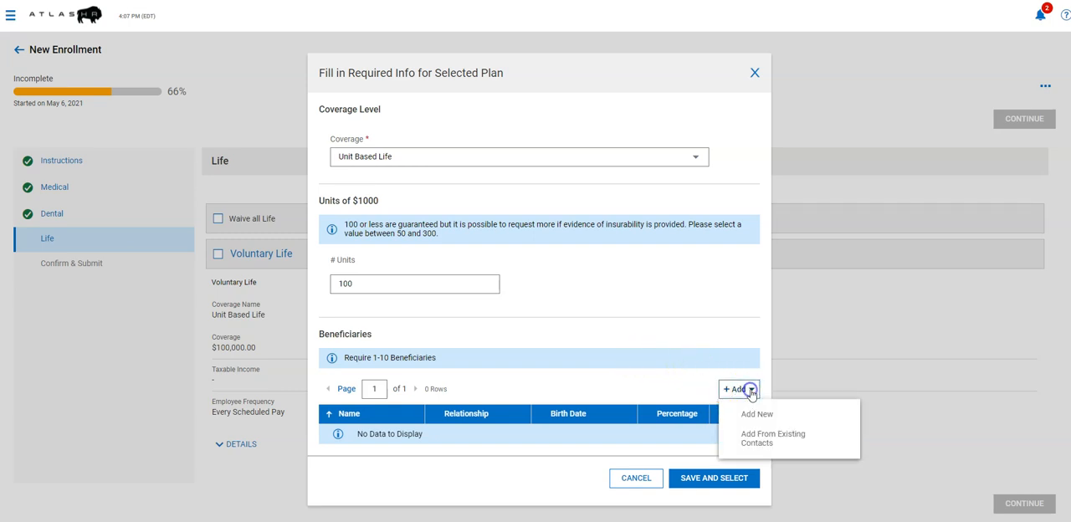
pyautogui.click(777, 438)
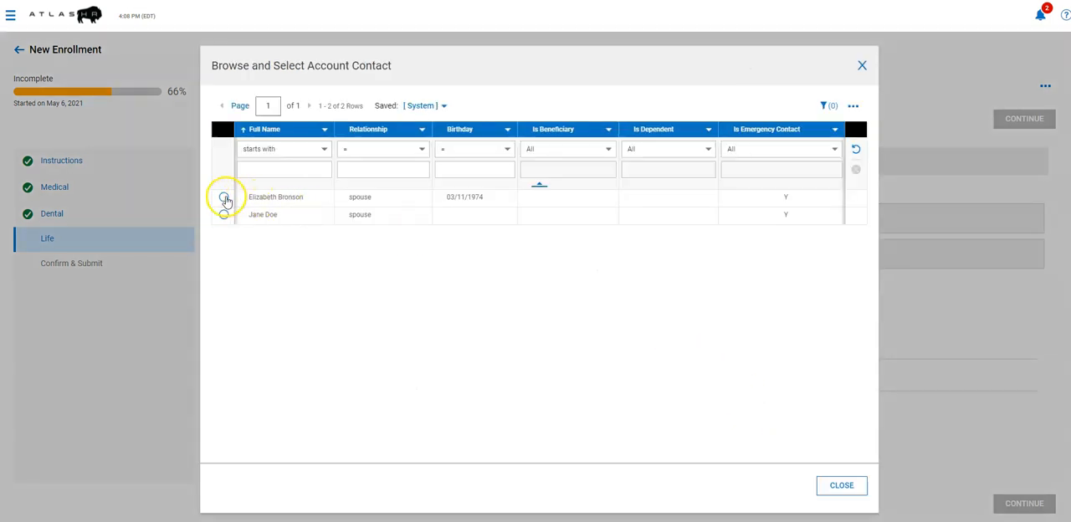
pyautogui.click(223, 197)
pyautogui.click(426, 301)
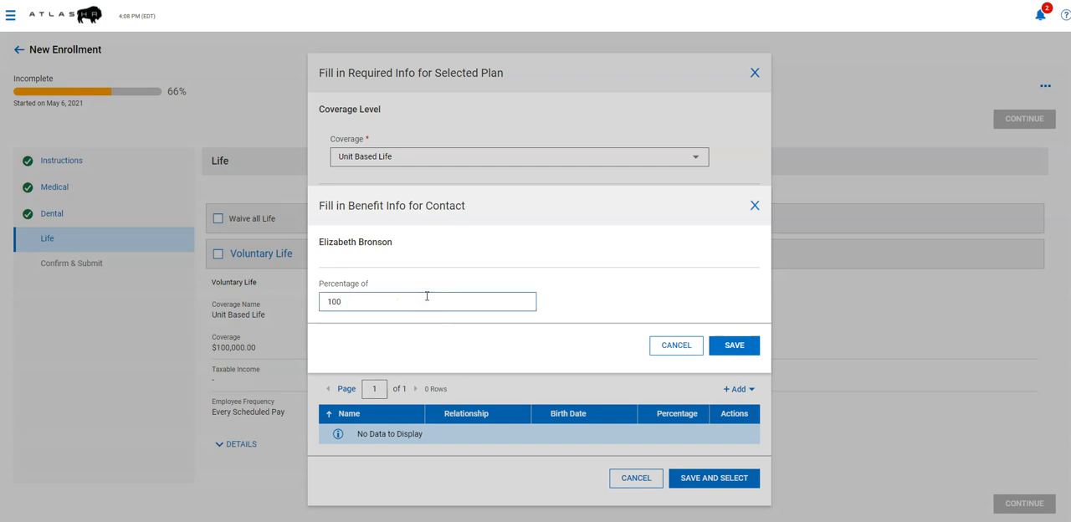
pyautogui.click(738, 346)
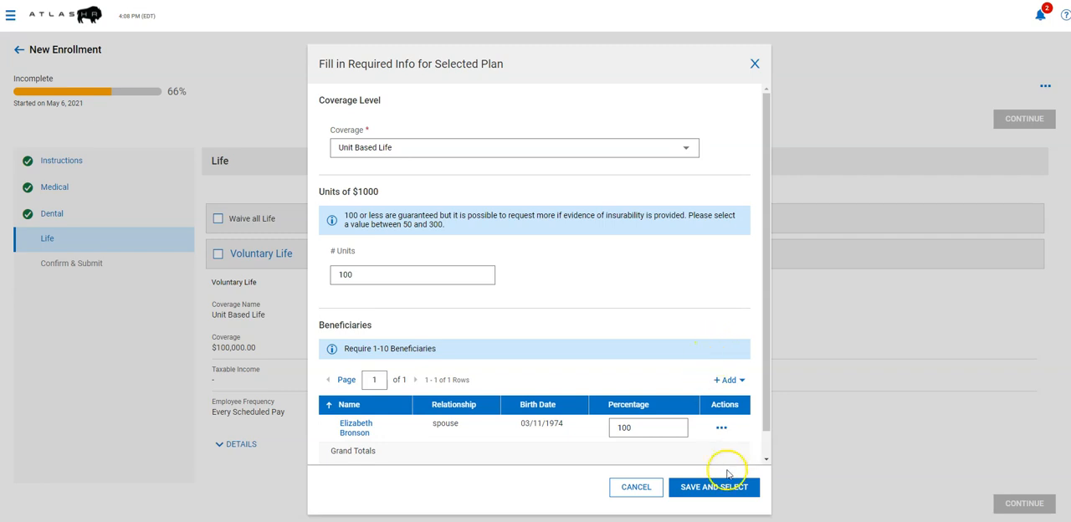
pyautogui.click(706, 488)
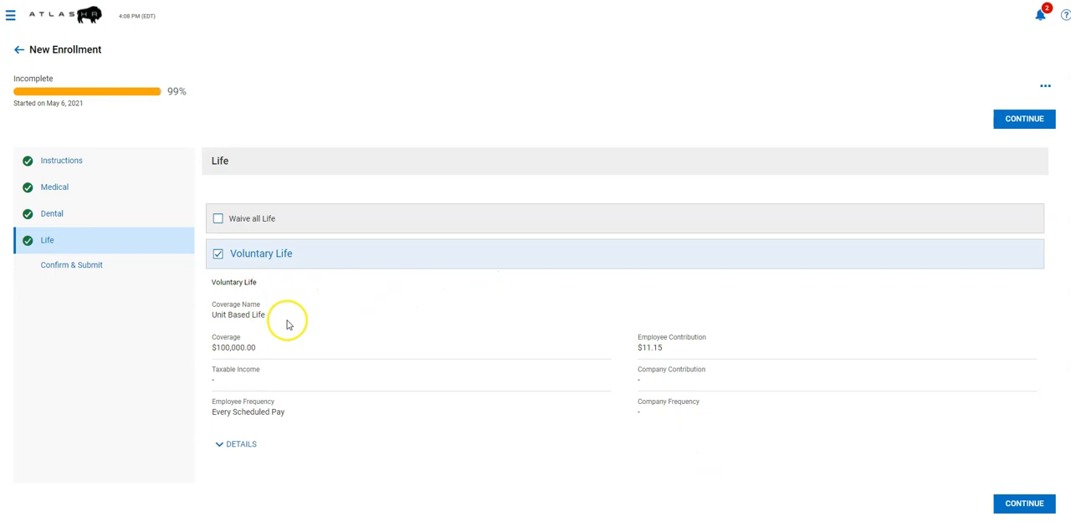
# Check the Voluntary Life plan's coverage amount and employee contribution, and continue to the Confirm & Submit section.
pyautogui.click(259, 350)
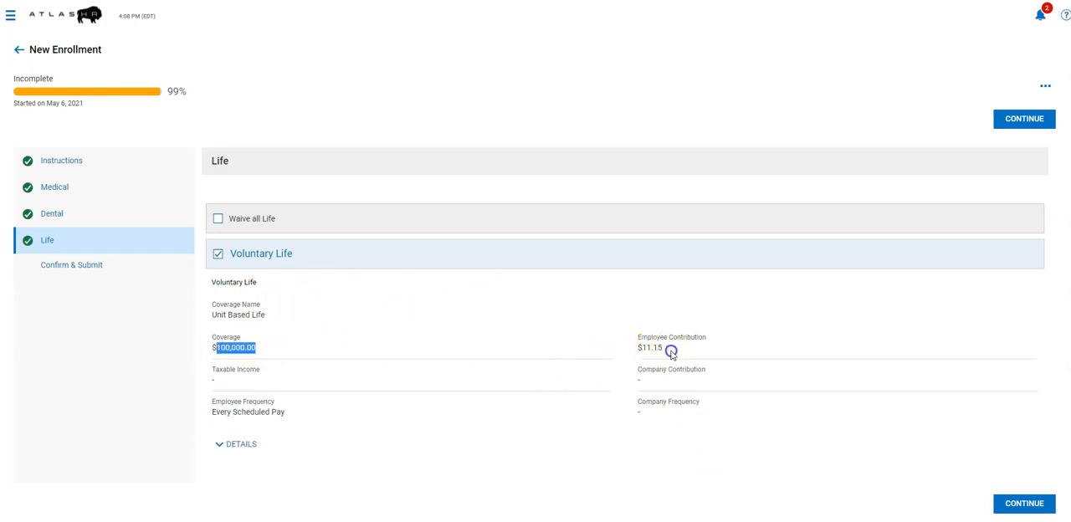
pyautogui.moveTo(669, 350); pyautogui.dragTo(638, 347)
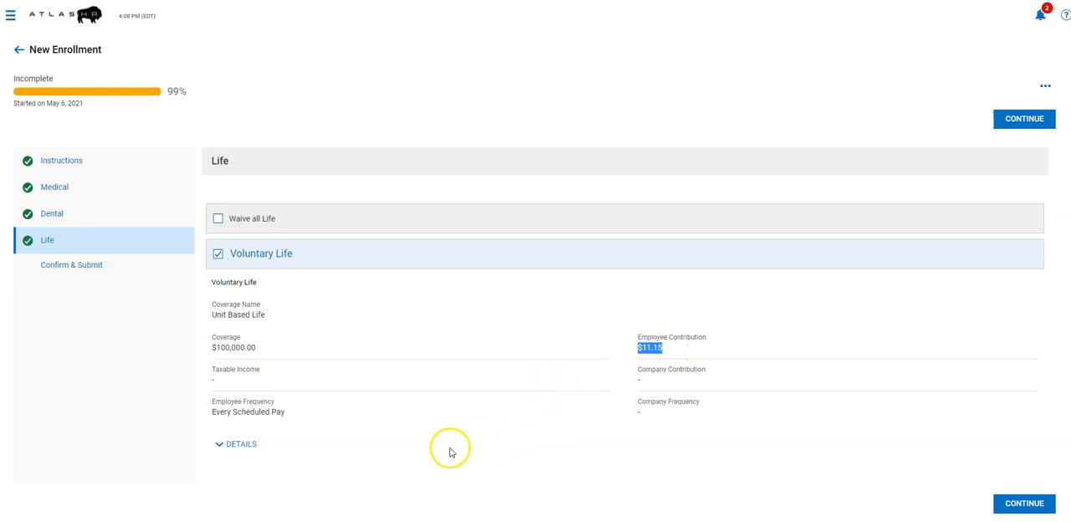
pyautogui.click(1021, 503)
pyautogui.scroll(-3, 502, 251)
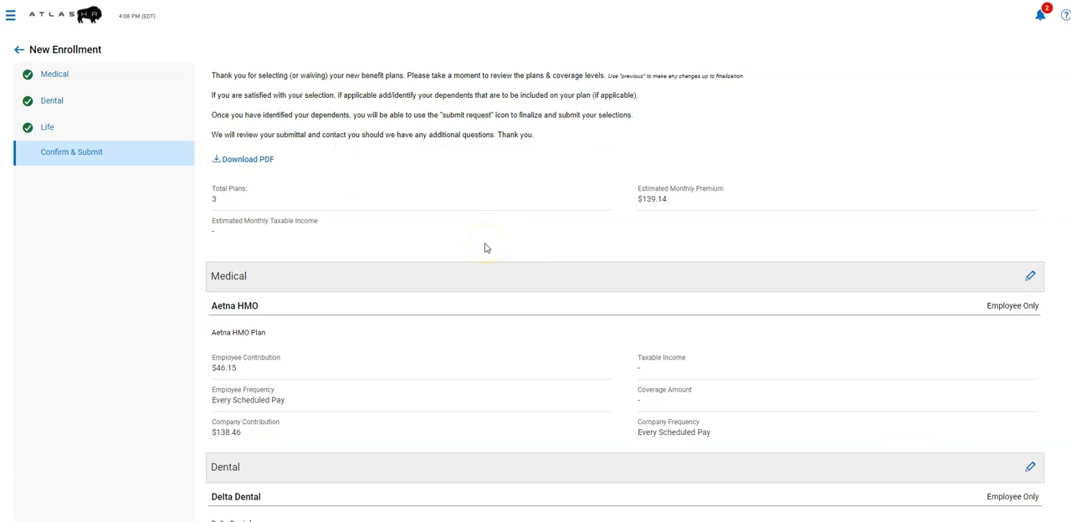
pyautogui.scroll(2, 486, 248)
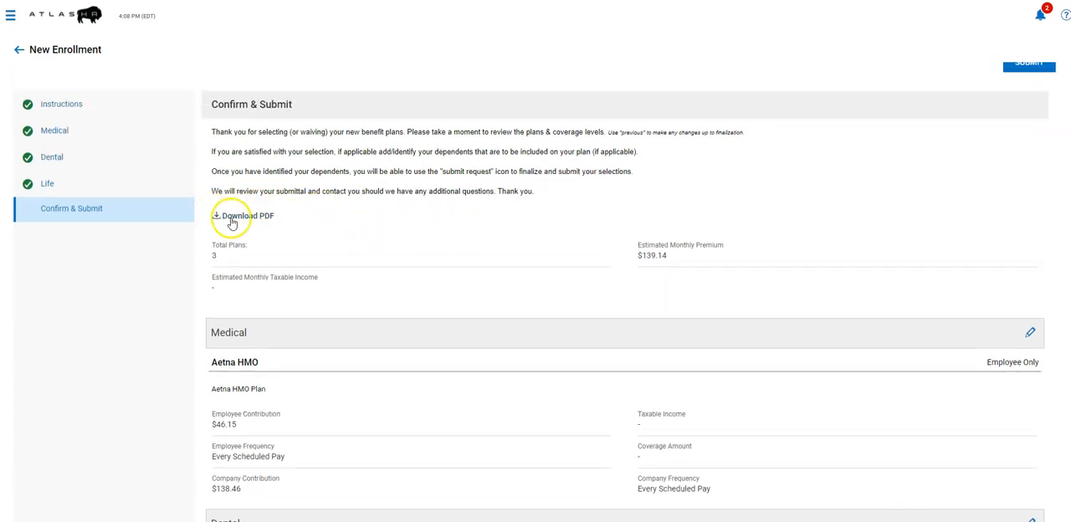
# Download the enrollment details as a PDF, review the plan summary in it, and return to the enrollment.
pyautogui.click(251, 216)
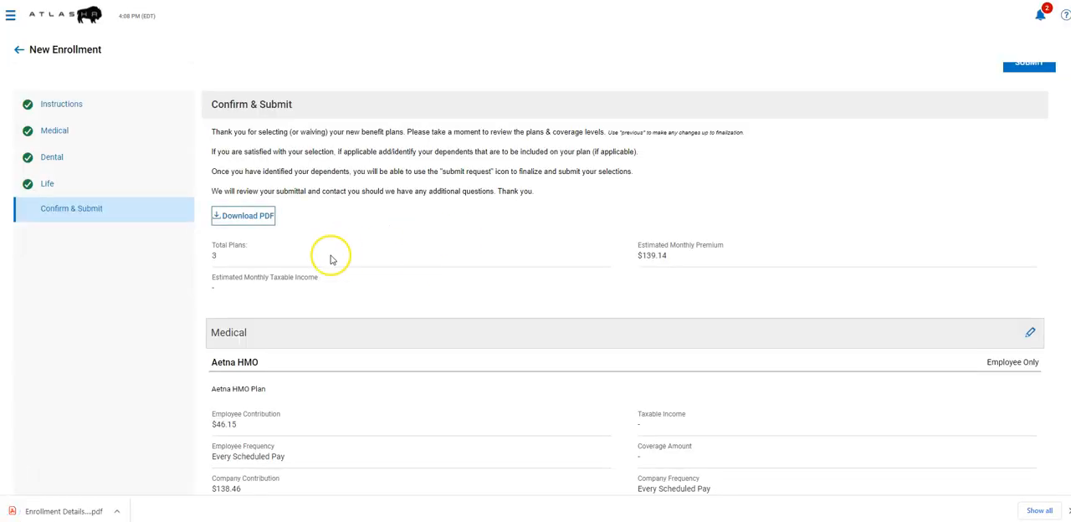
pyautogui.click(55, 513)
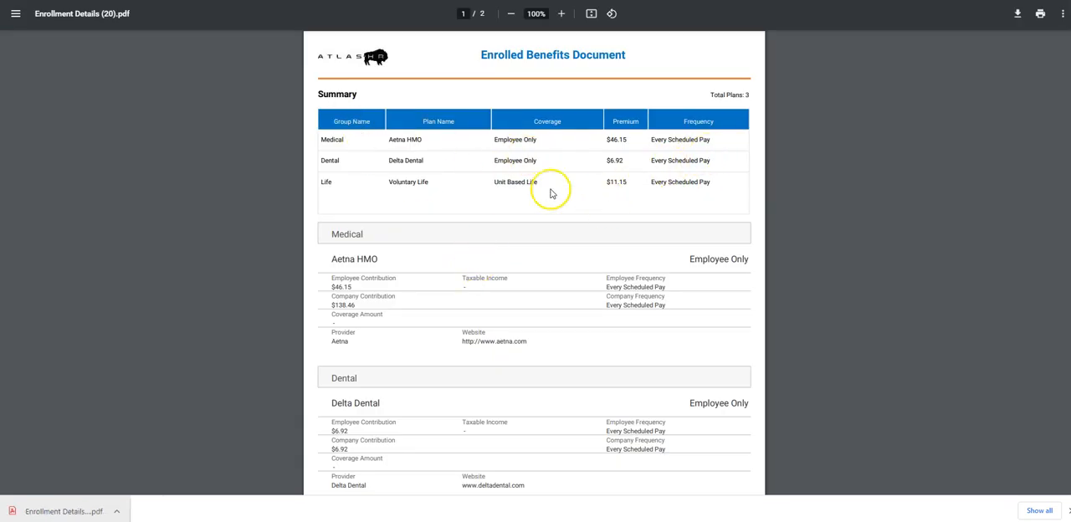
pyautogui.scroll(-1, 641, 170)
pyautogui.scroll(-2, 641, 171)
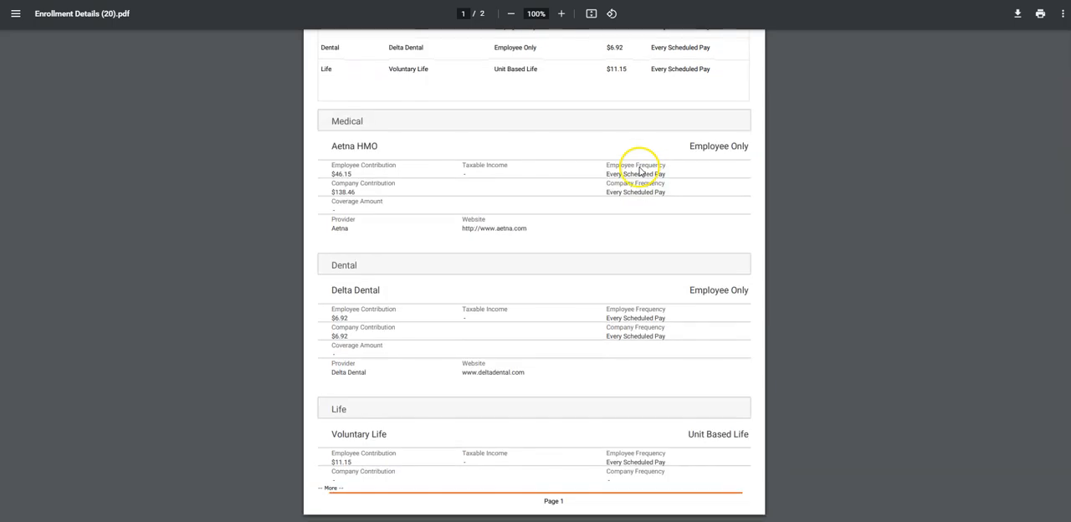
pyautogui.scroll(3, 629, 175)
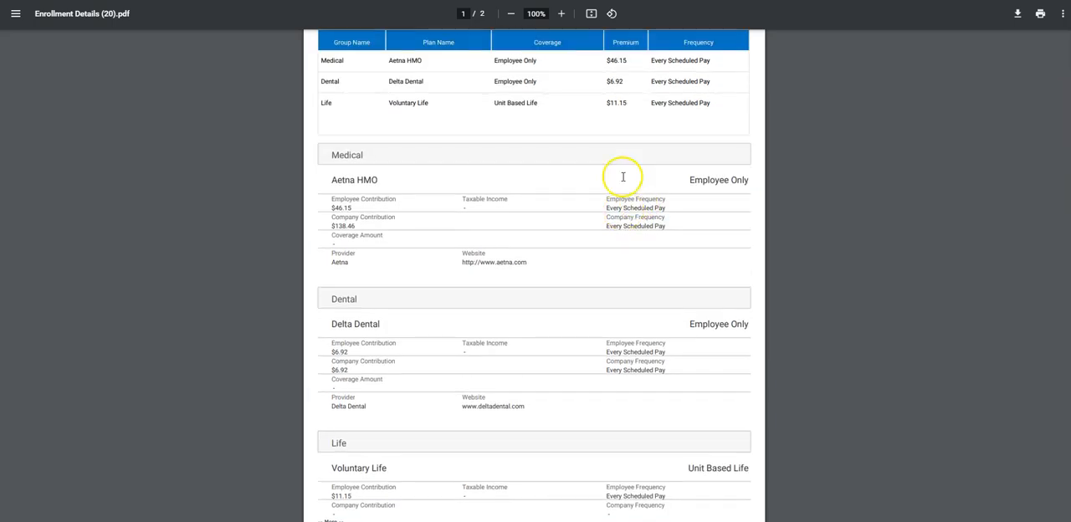
pyautogui.click(358, 1)
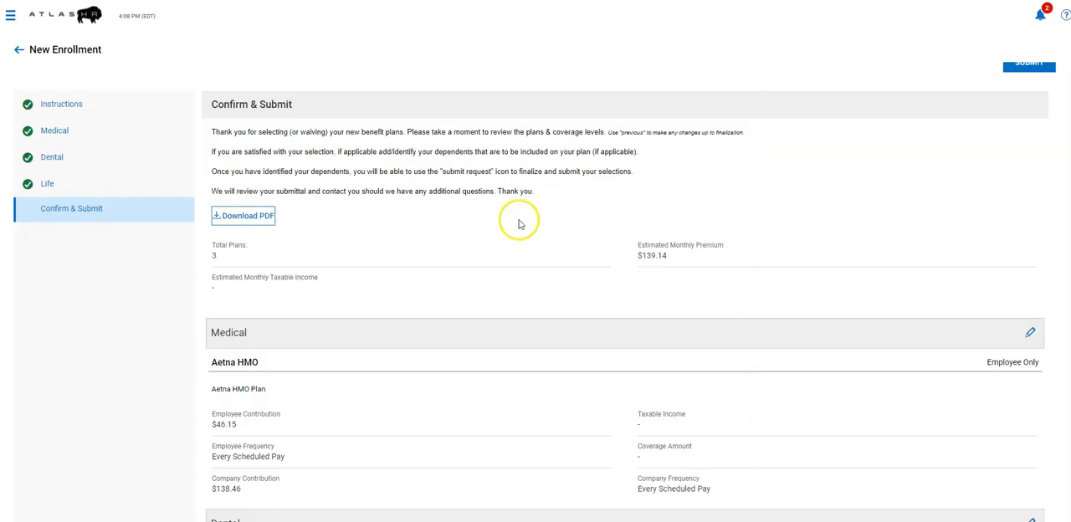
# Submit the enrollment, enter the account password in the Enrollment Acknowledgement and accept it.
pyautogui.scroll(-3, 524, 223)
pyautogui.scroll(-4, 524, 222)
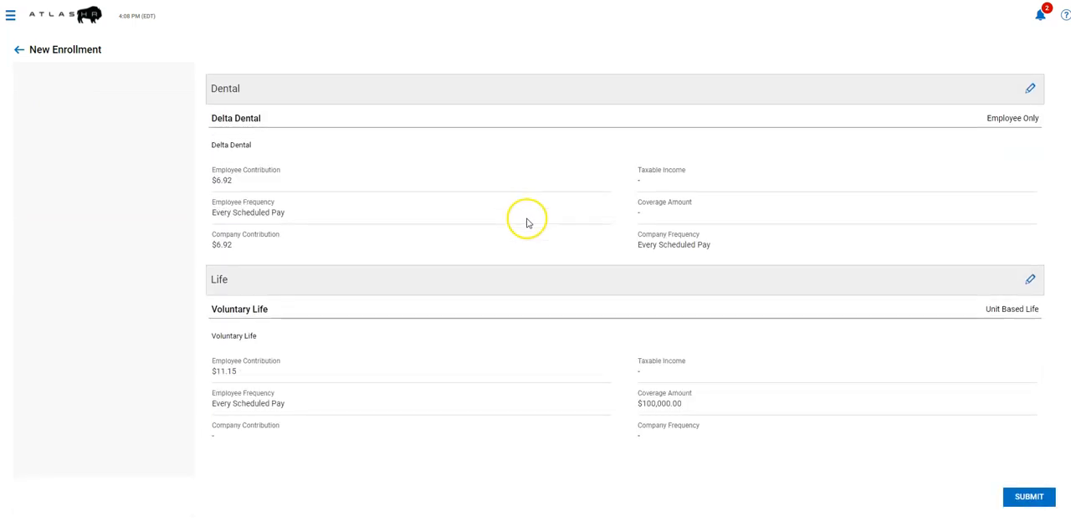
pyautogui.click(1030, 498)
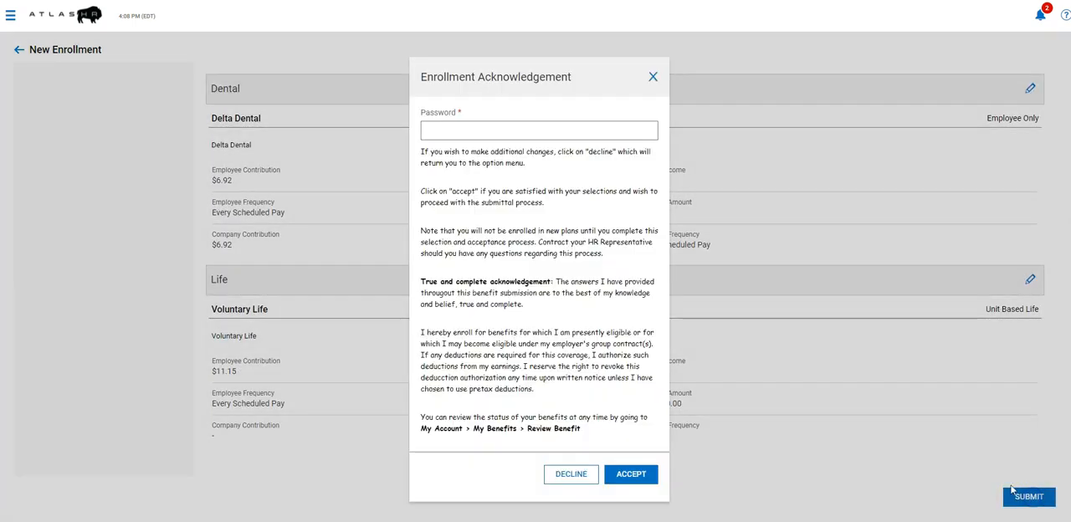
pyautogui.click(469, 147)
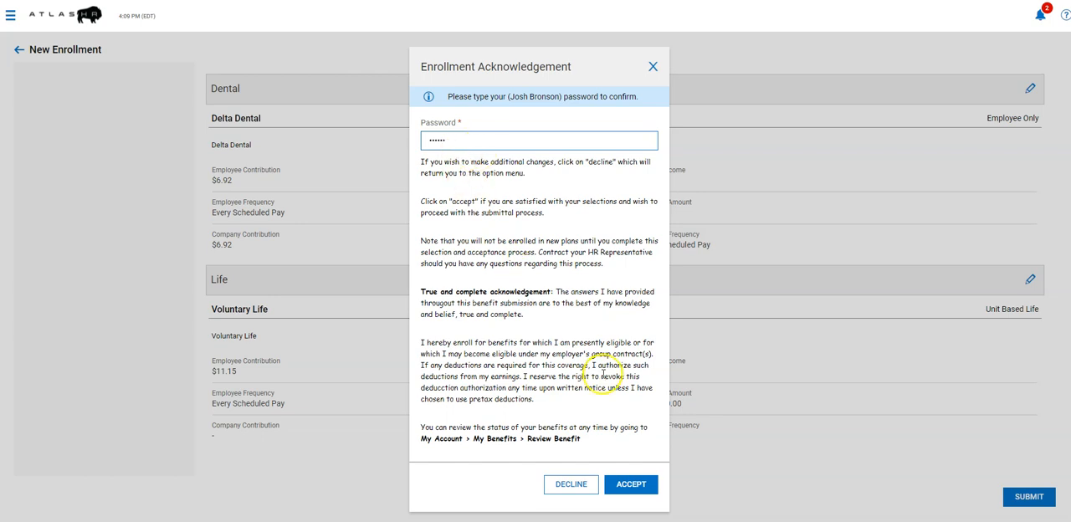
pyautogui.click(636, 487)
pyautogui.click(636, 487)
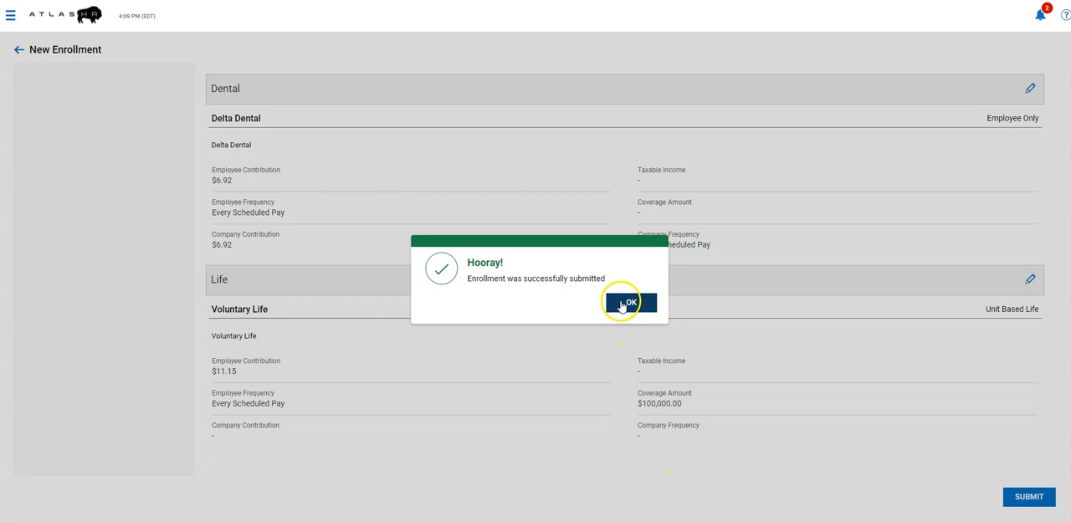
pyautogui.click(631, 302)
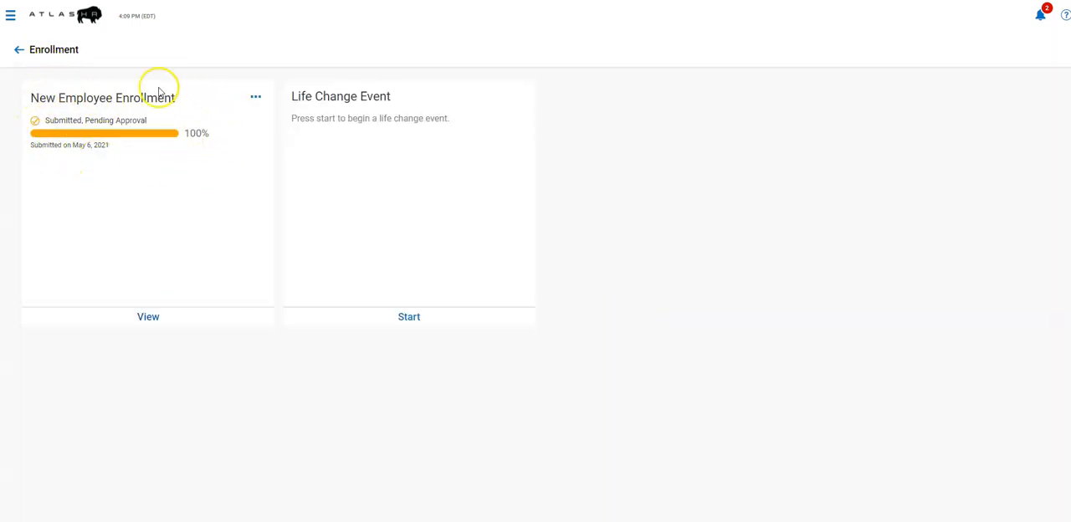
# Leave the Enrollment page and go back to the New Hire page.
pyautogui.click(17, 52)
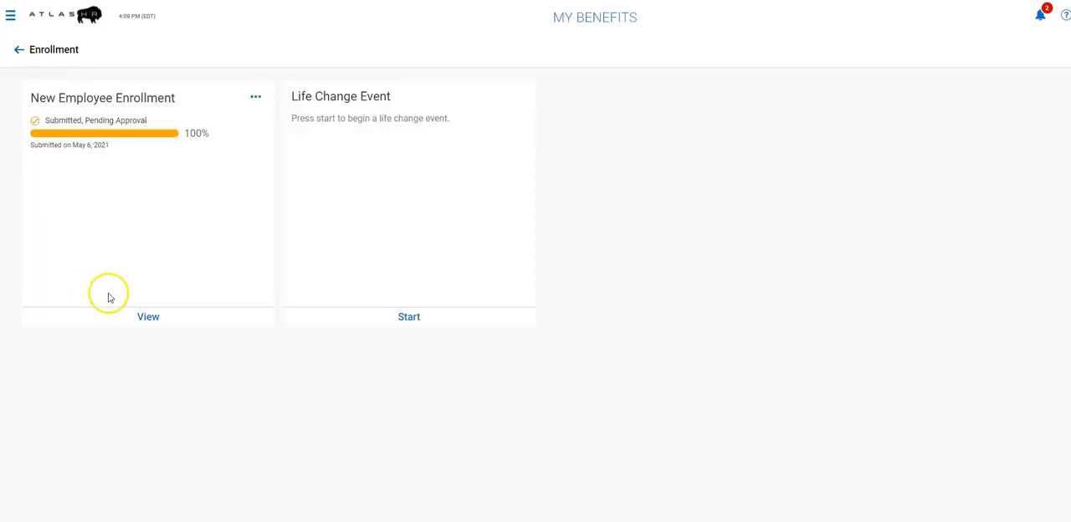
pyautogui.click(16, 52)
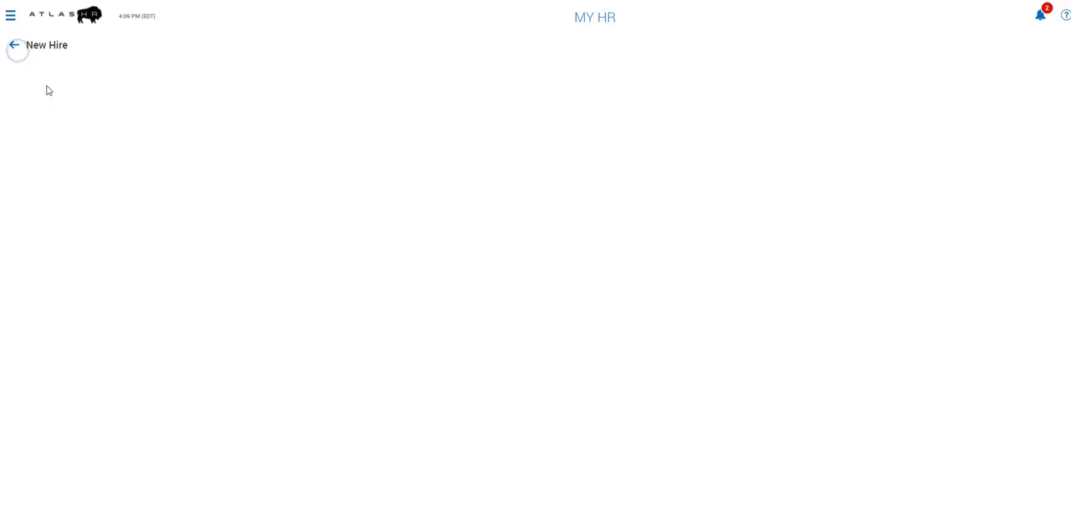